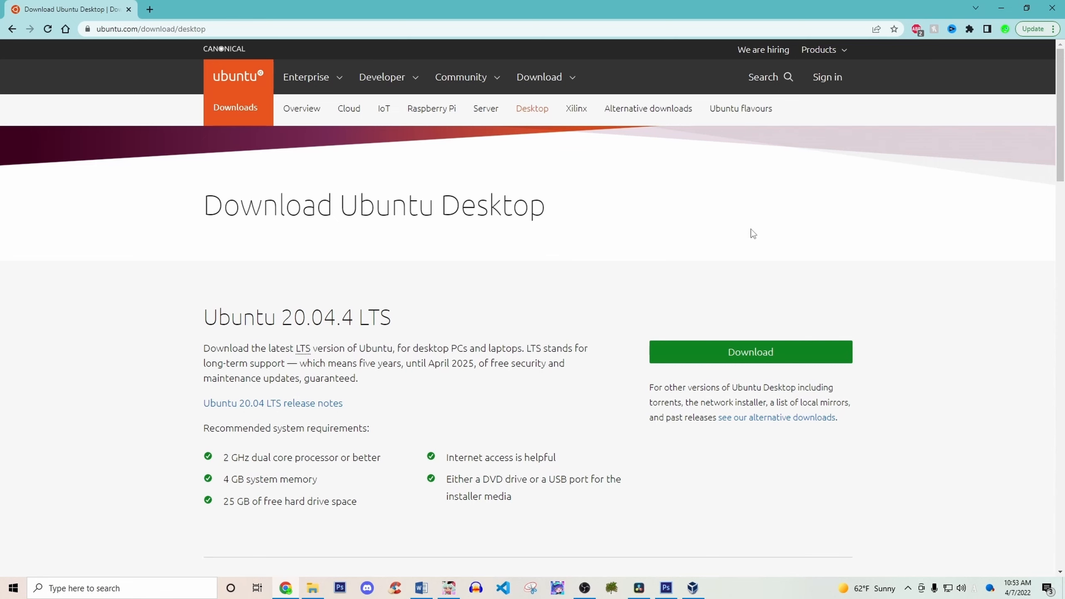
Download the Ubuntu 20.04.4 LTS desktop image from the Ubuntu website.
scroll(604, 317, down, 1)
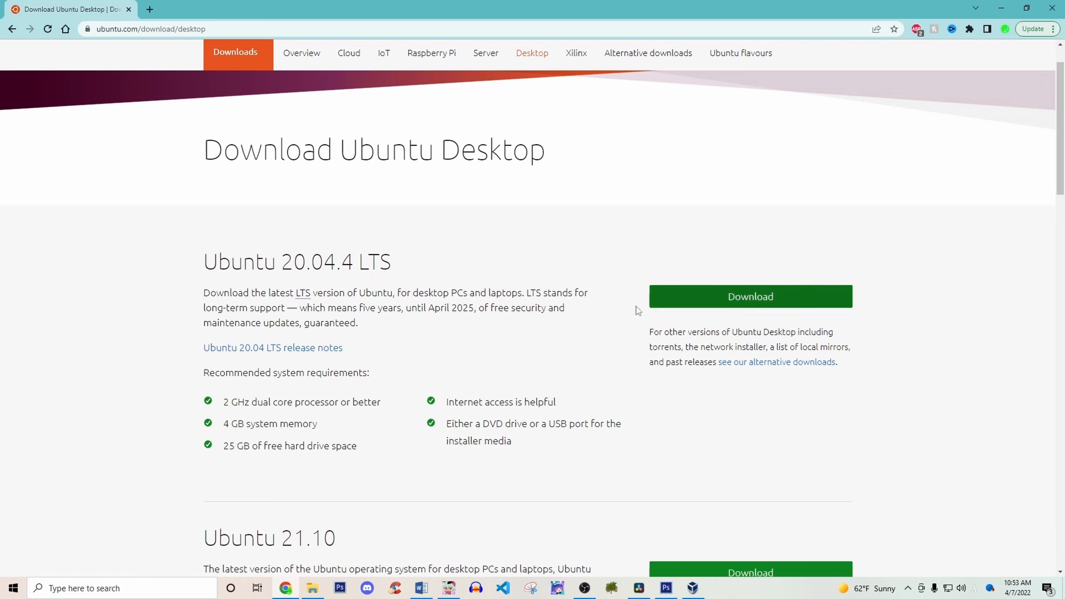
click(739, 310)
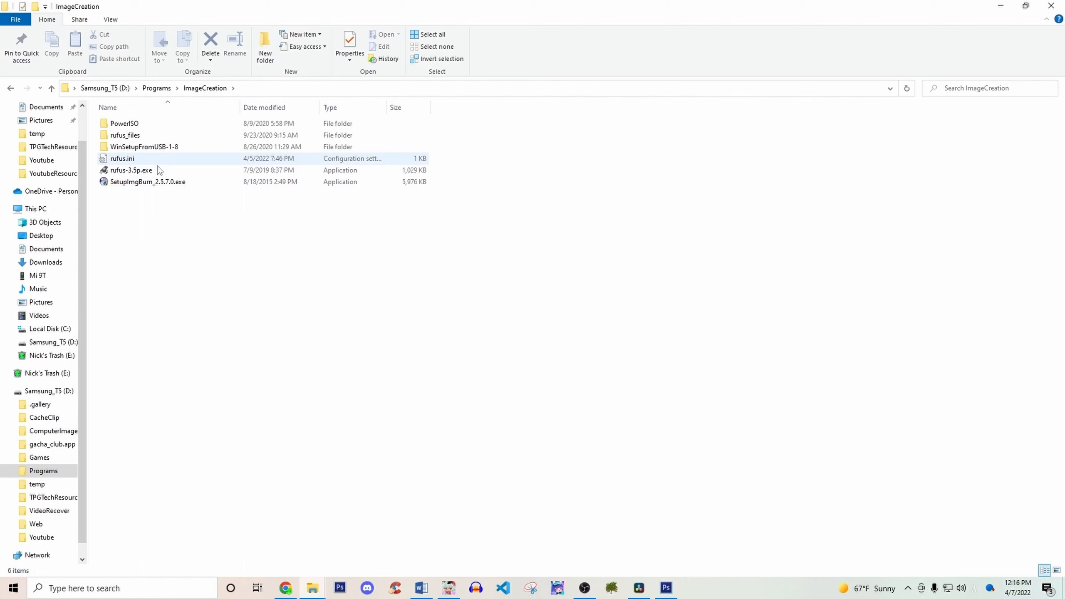
Launch rufus-3.5p.exe from the ImageCreation folder and check its device list for the USB drive.
mouse_move(151, 169)
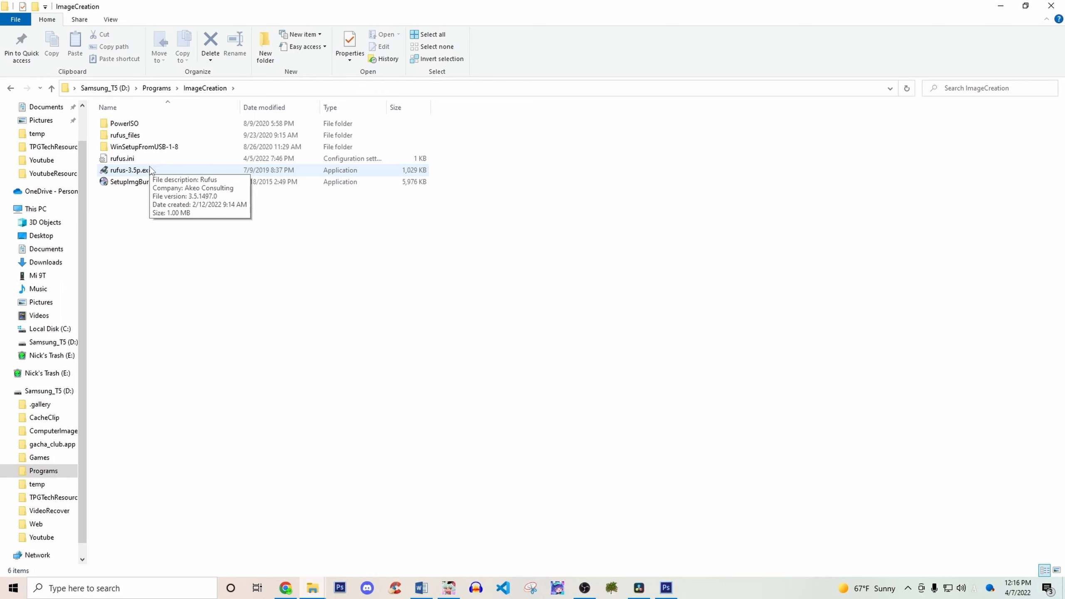
click(150, 171)
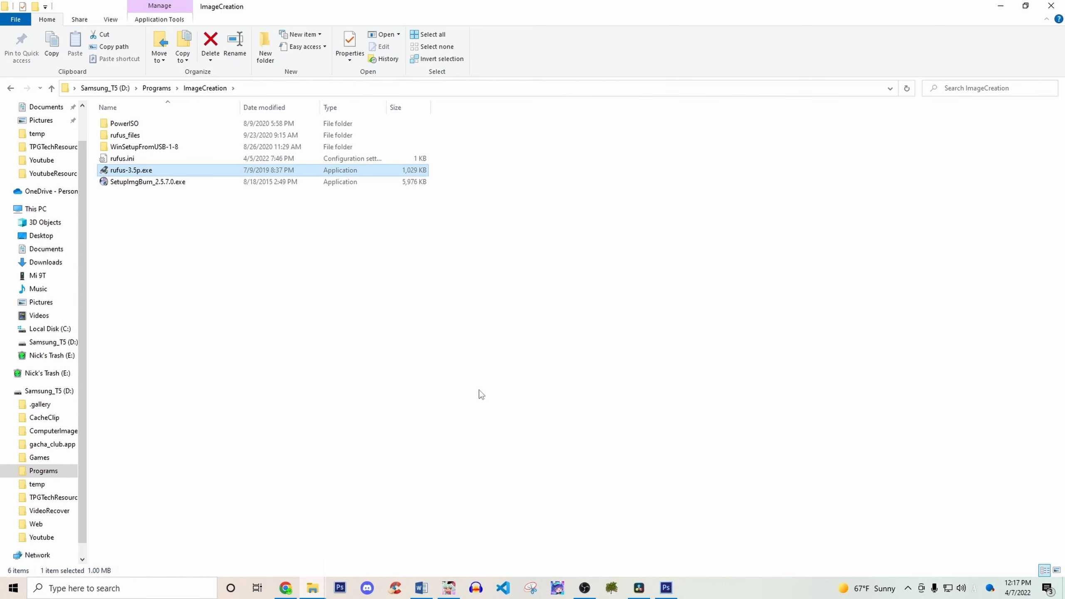
double_click(160, 172)
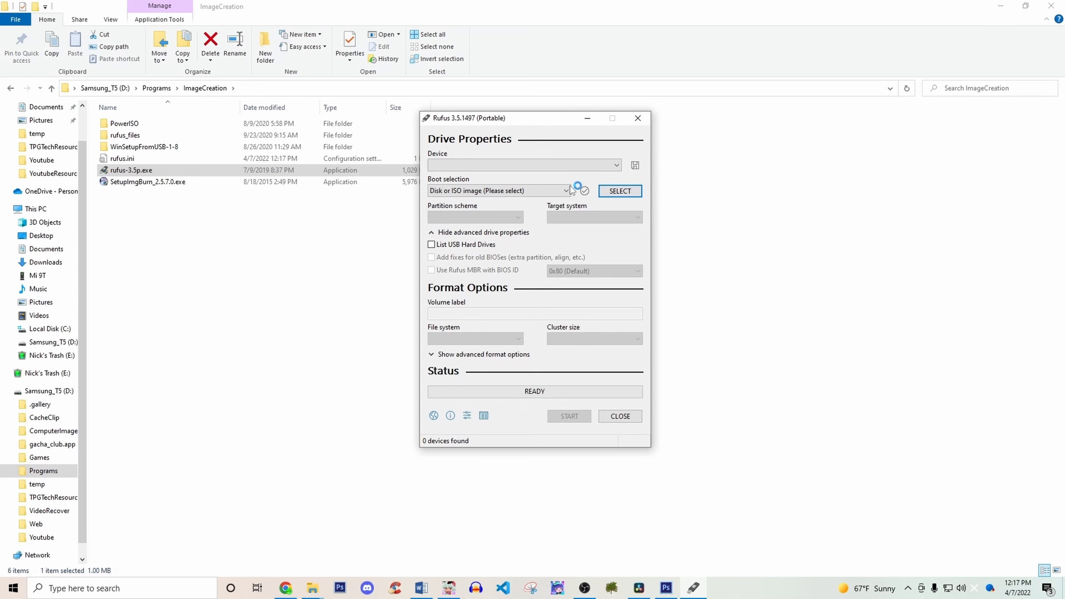
click(584, 169)
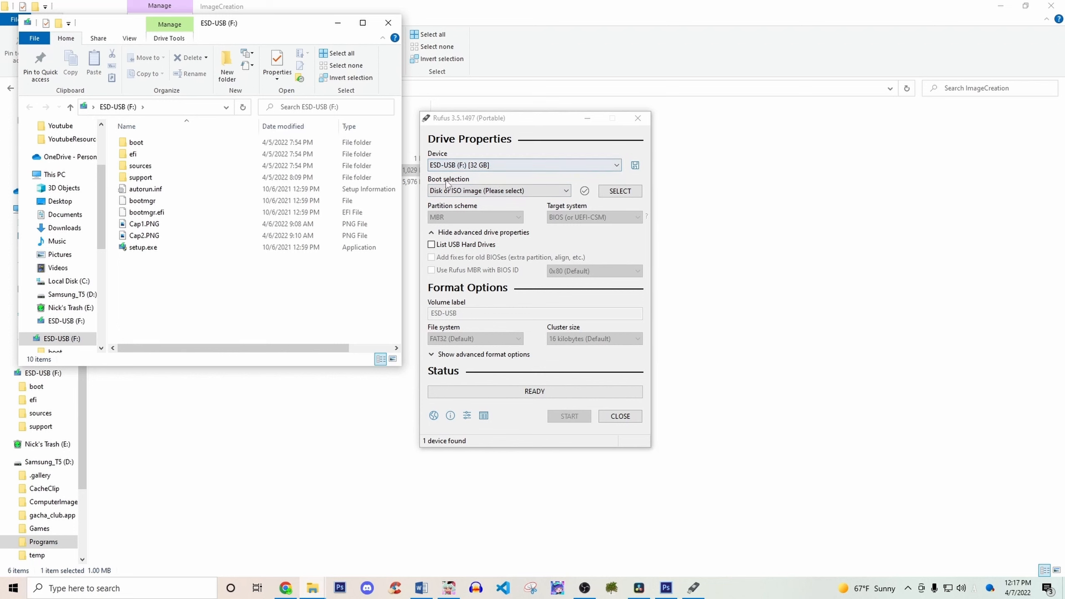
Load ubuntu-20.04.4-desktop-amd64.iso from the Downloads folder as the boot image.
click(466, 191)
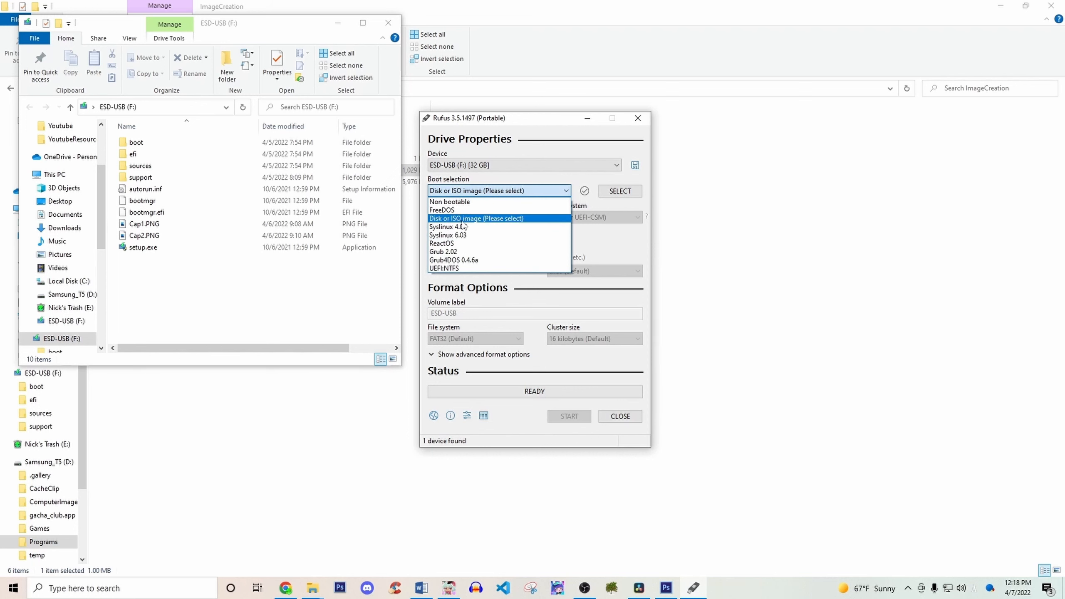
click(566, 191)
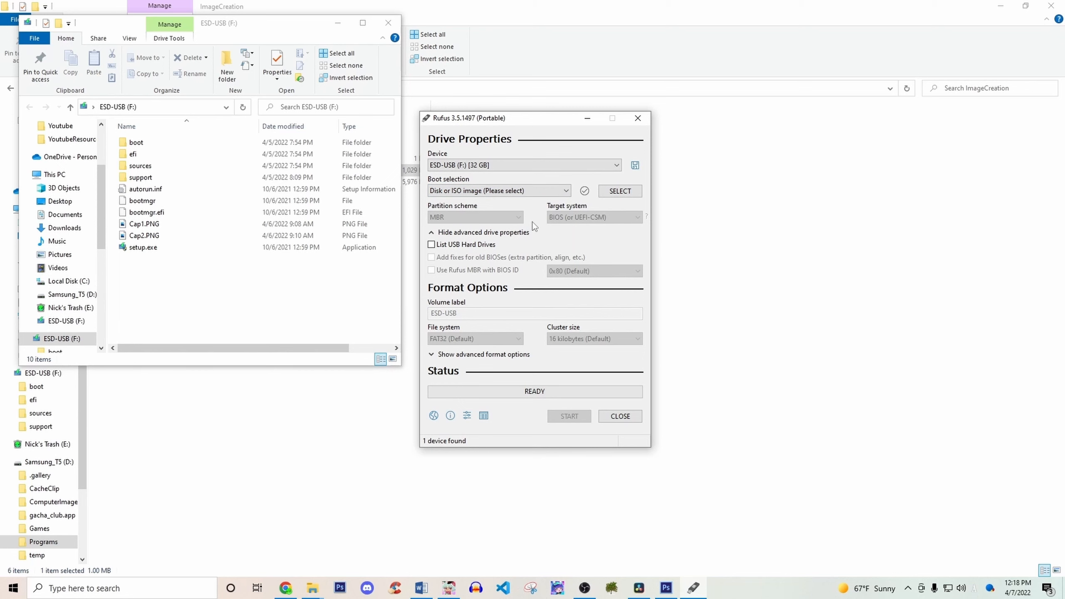
click(616, 193)
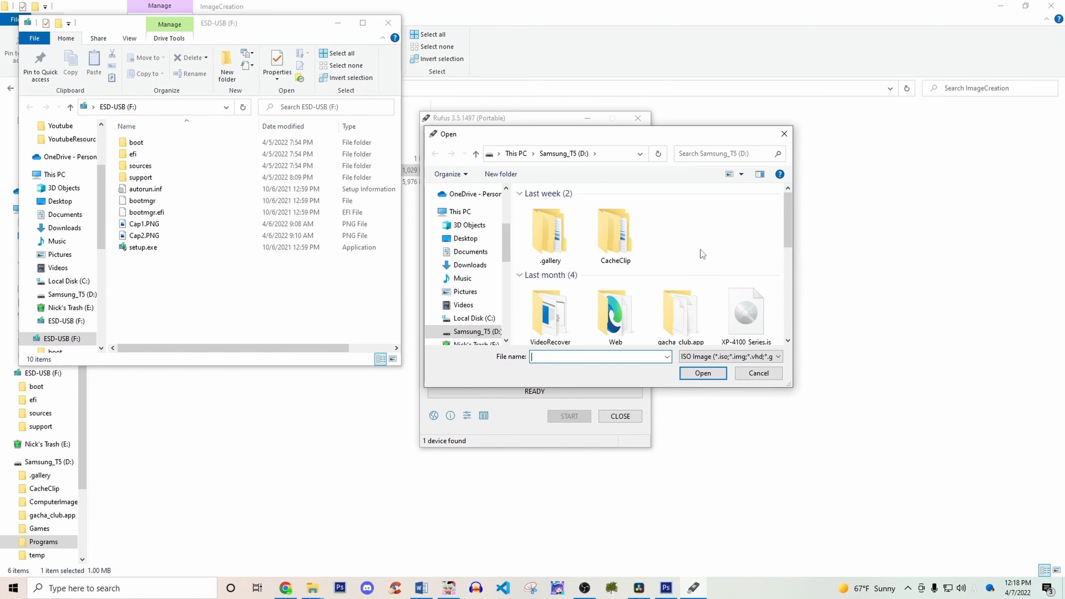
scroll(698, 253, down, 2)
scroll(679, 241, up, 2)
scroll(679, 241, down, 3)
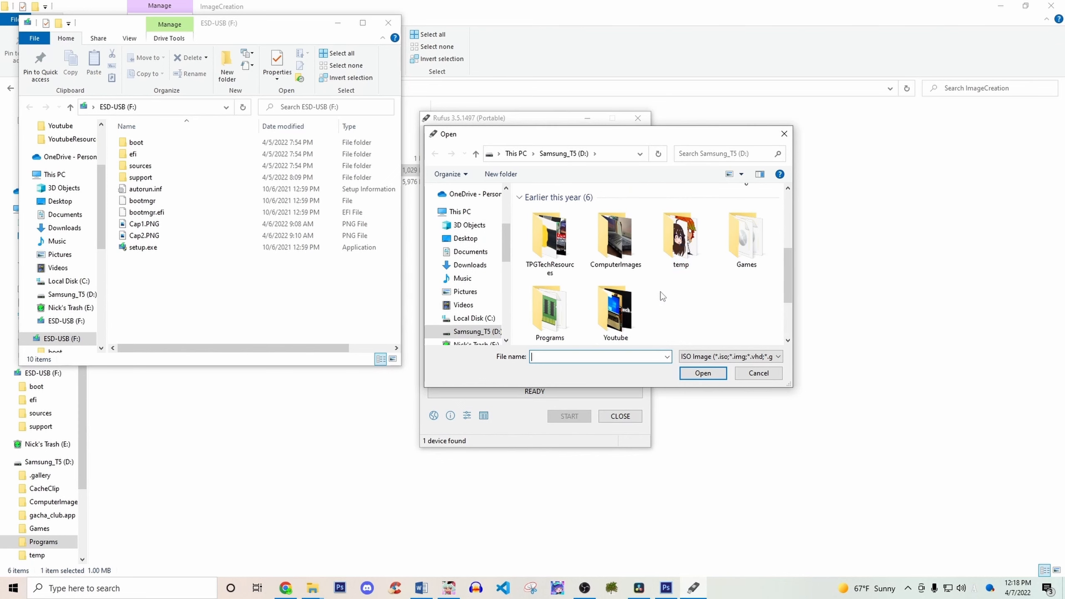
scroll(474, 310, down, 2)
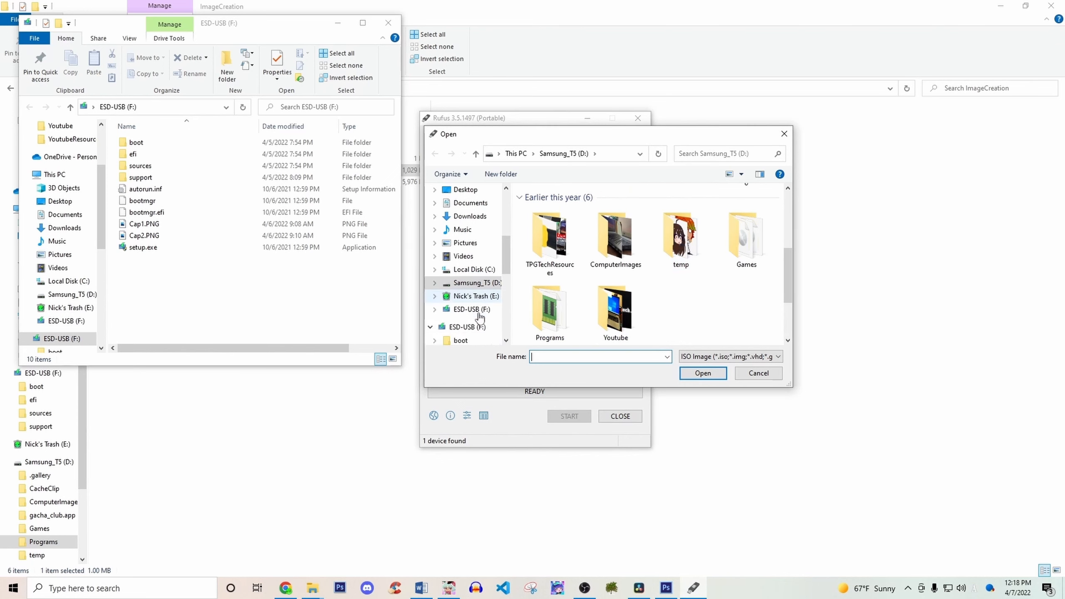
click(482, 216)
scroll(591, 269, down, 3)
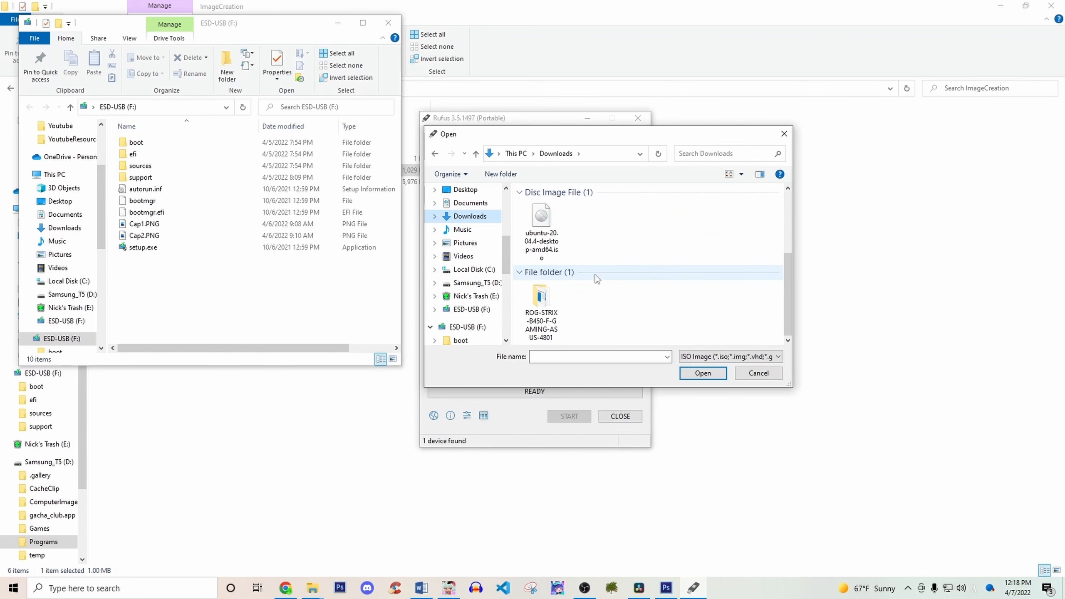
click(541, 244)
click(696, 373)
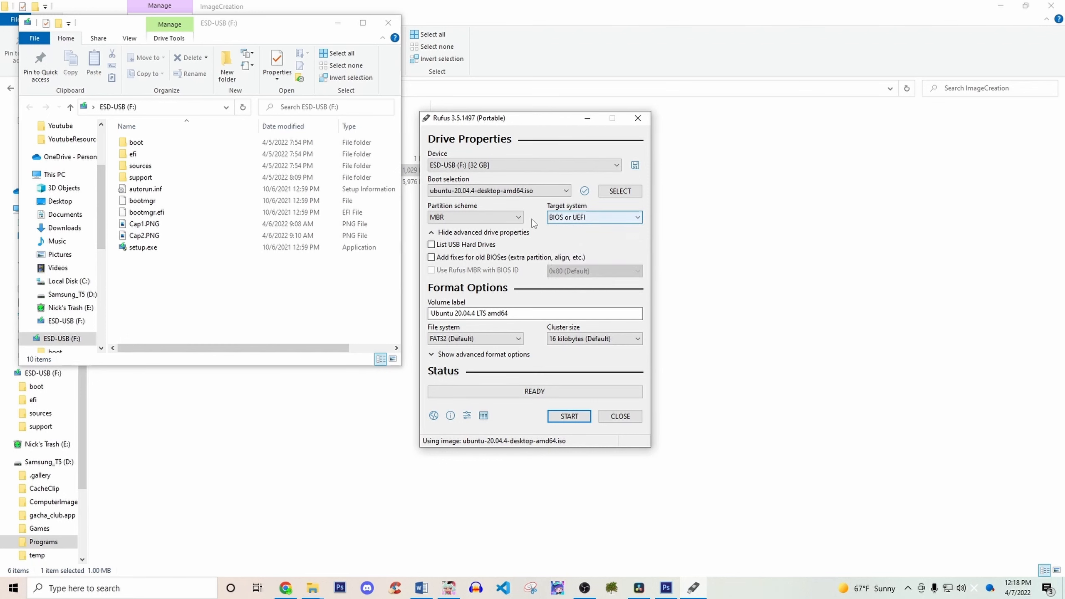
Look over the partition schemes offered for the USB drive.
click(488, 216)
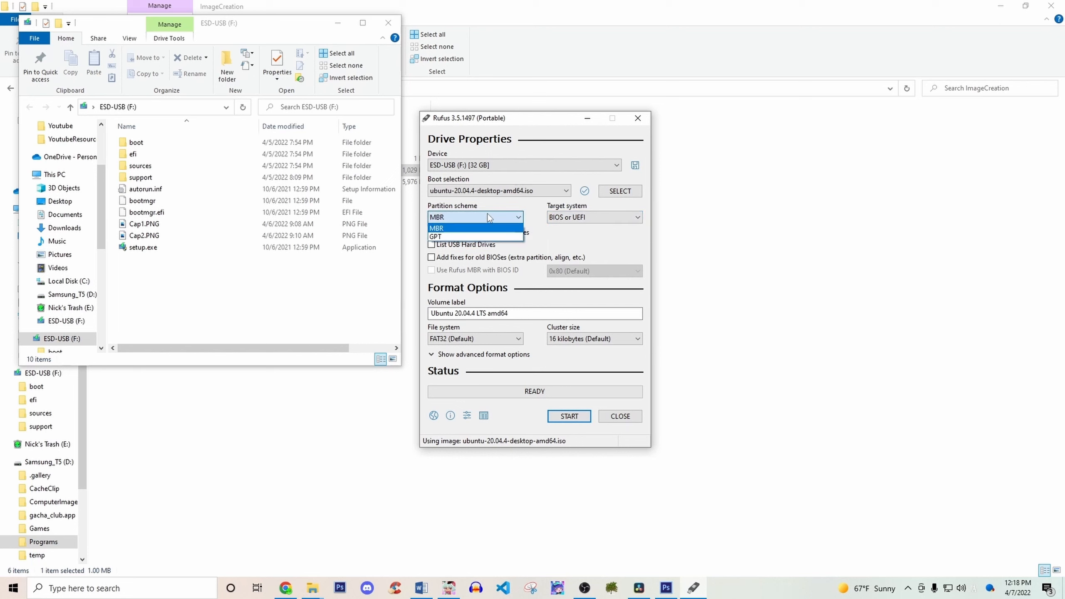
click(488, 216)
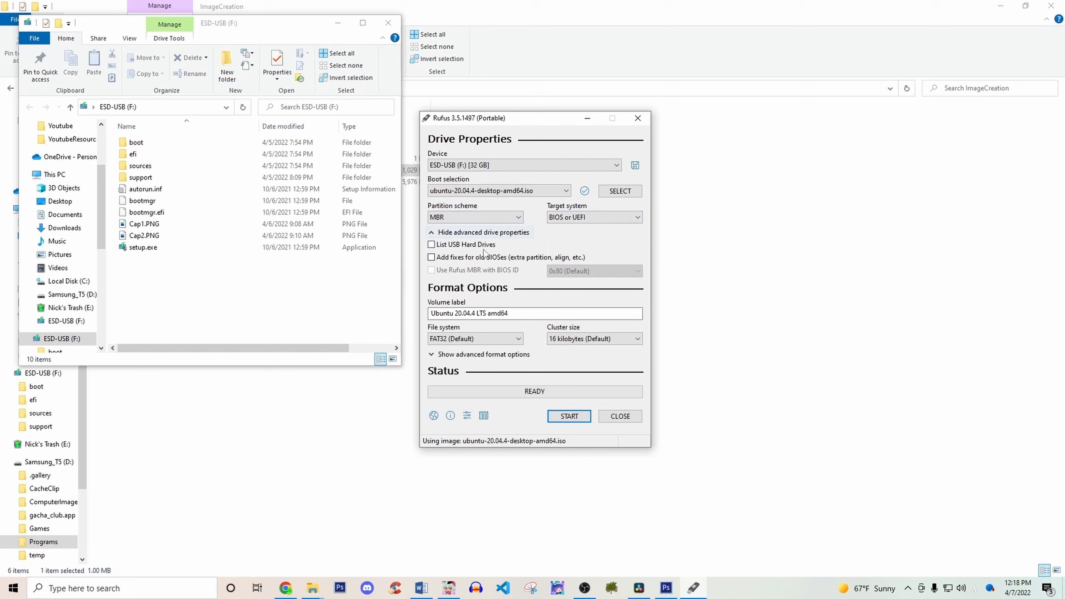
click(459, 218)
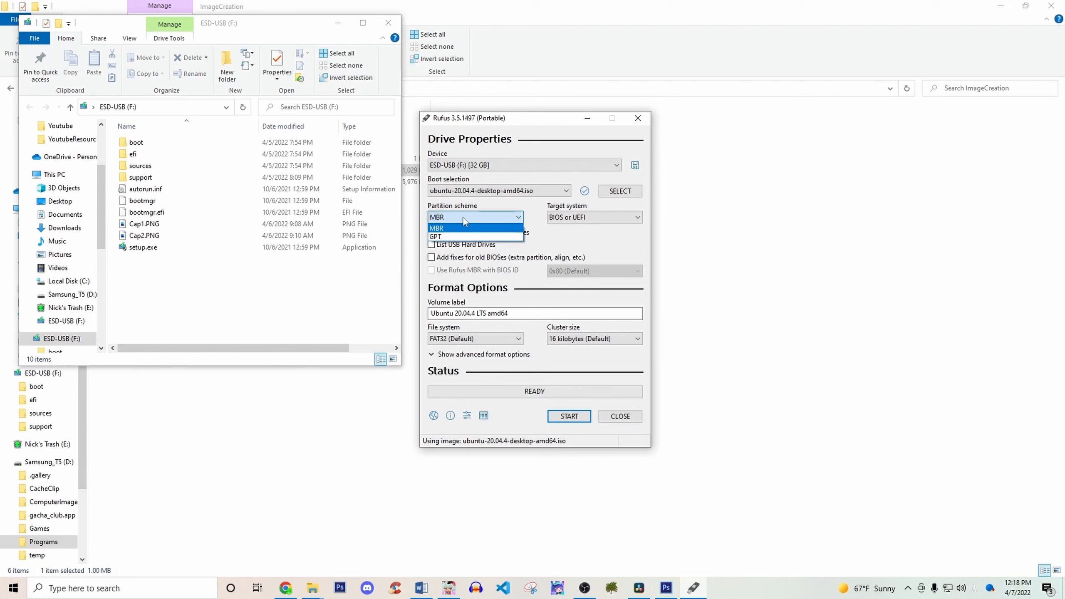
Try listing USB hard drives while checking the partition schemes, and turn that listing off again.
key(alt+f)
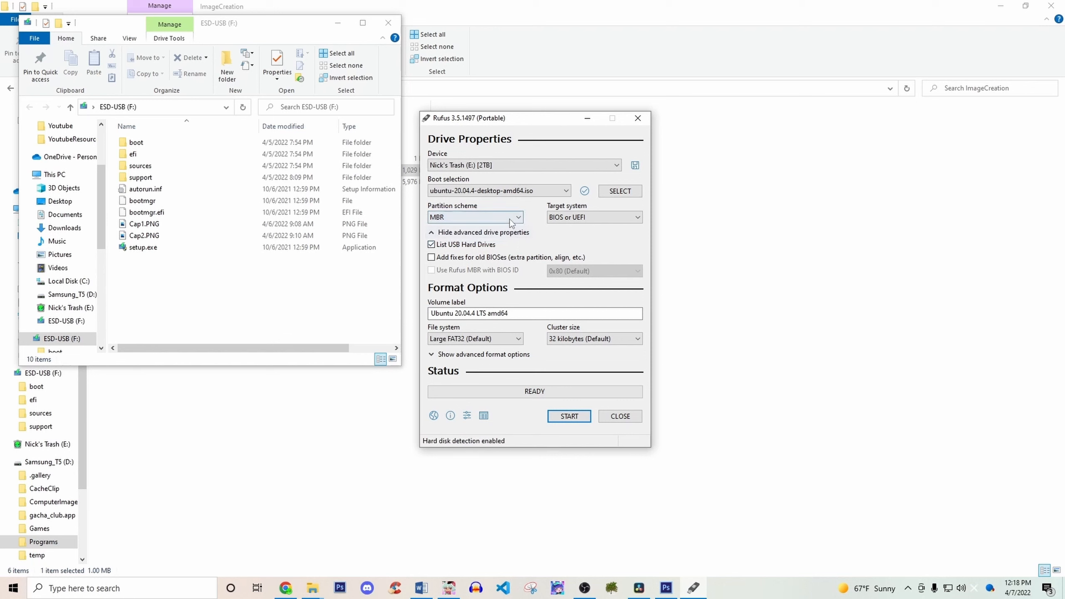
click(495, 218)
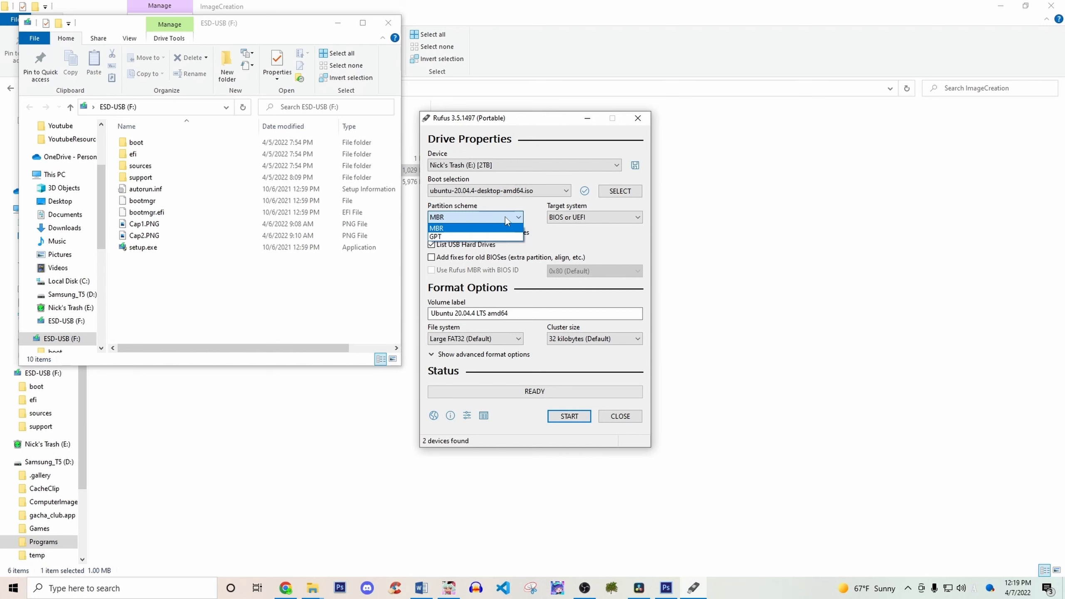
click(506, 217)
click(459, 218)
click(467, 219)
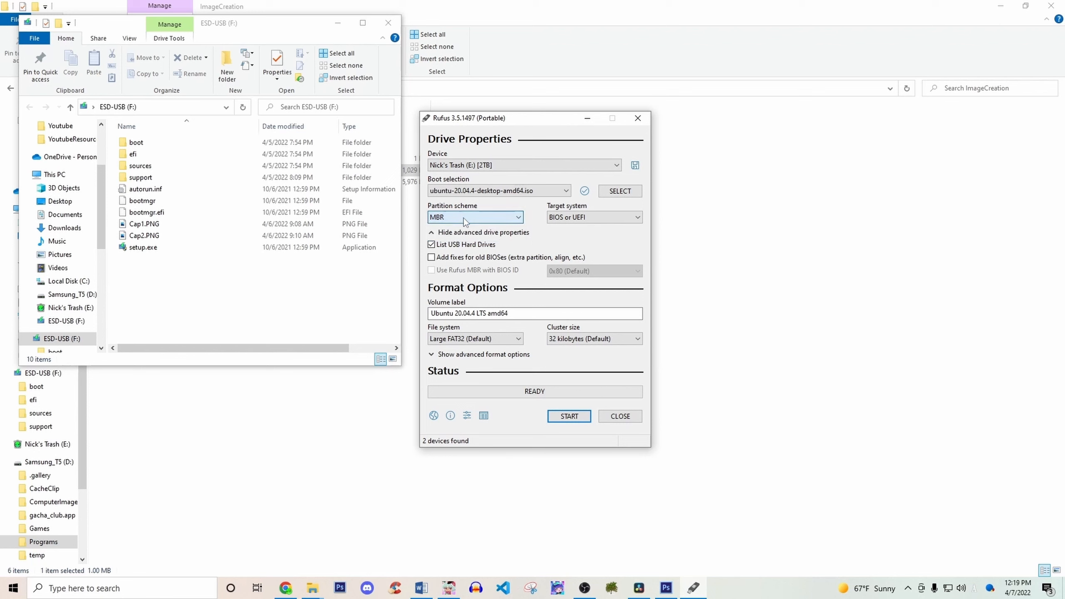
click(432, 244)
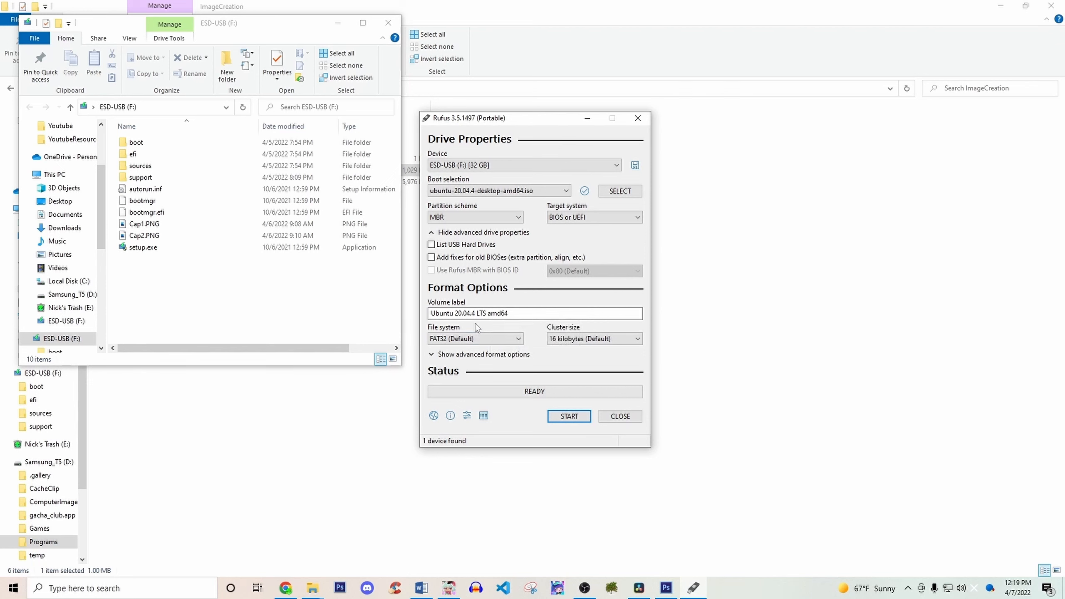
Review the file system choices, the cluster sizes and the advanced format options for the USB drive.
click(461, 338)
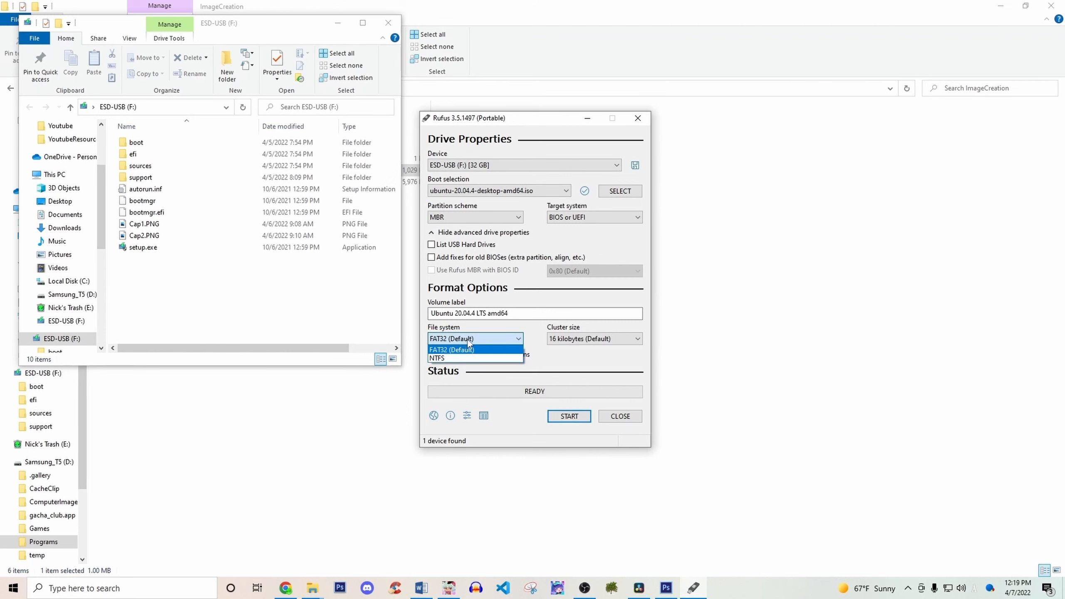
click(468, 340)
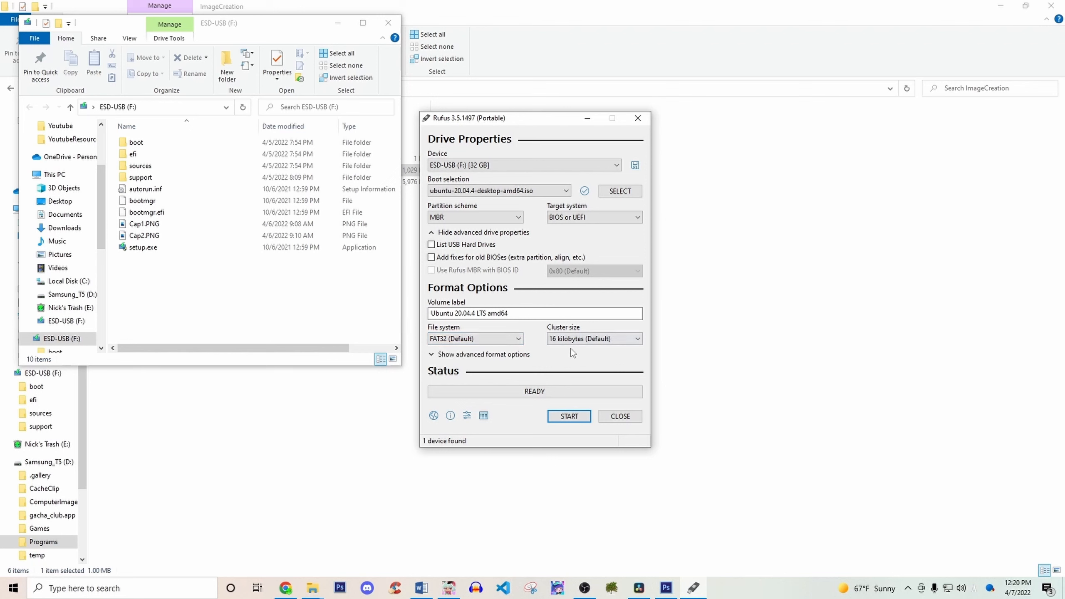
click(581, 340)
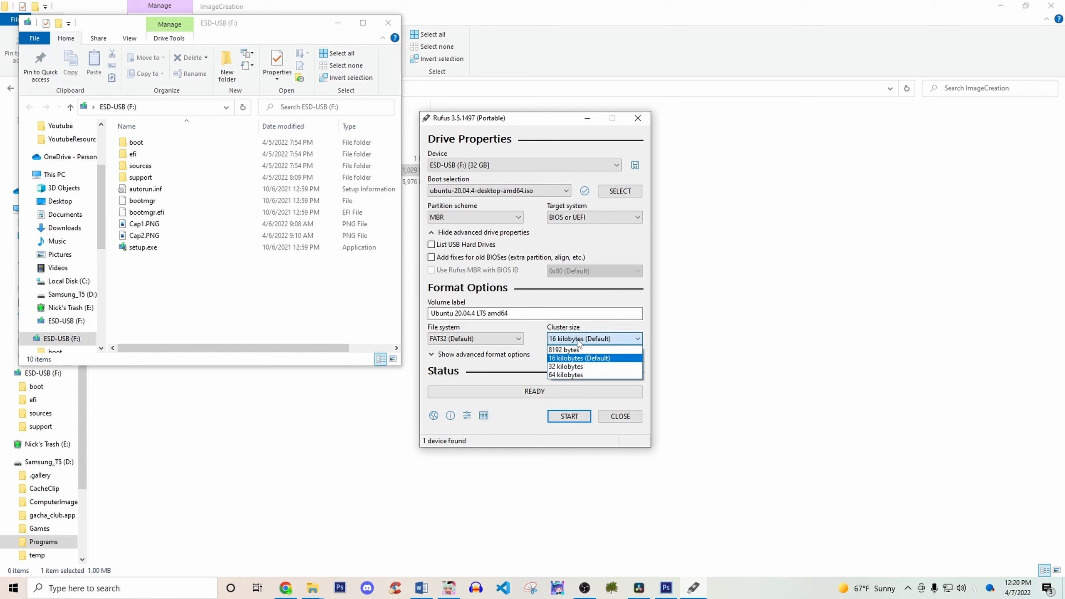
click(580, 341)
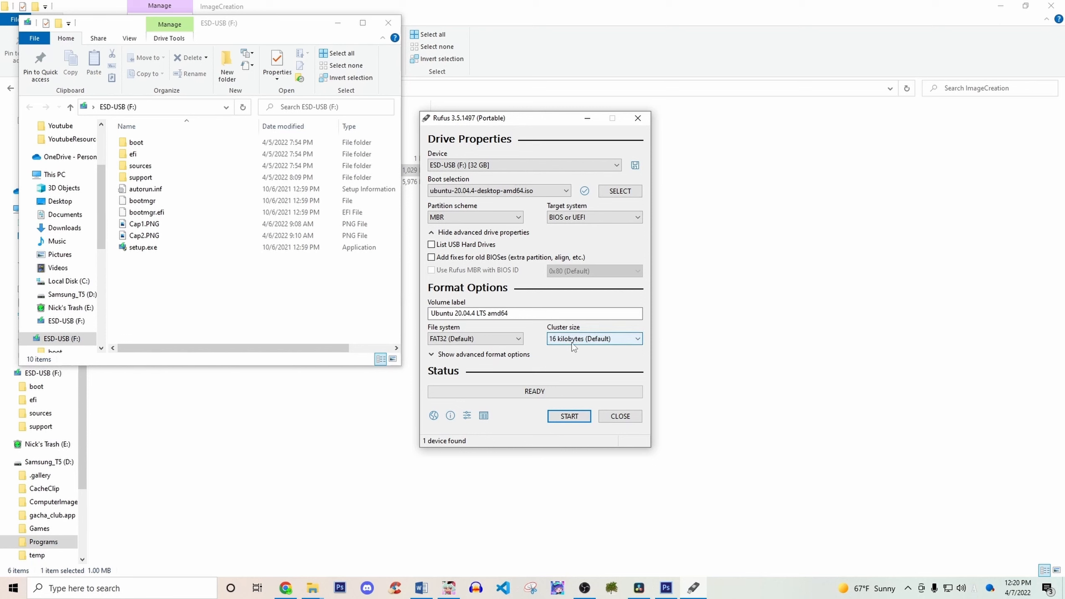
click(520, 354)
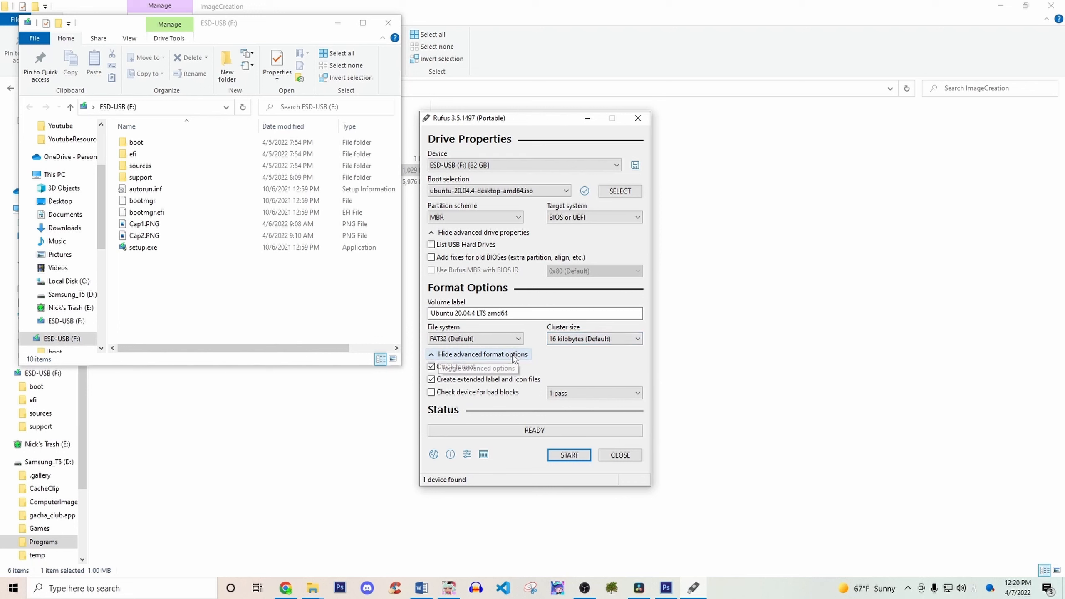
click(456, 356)
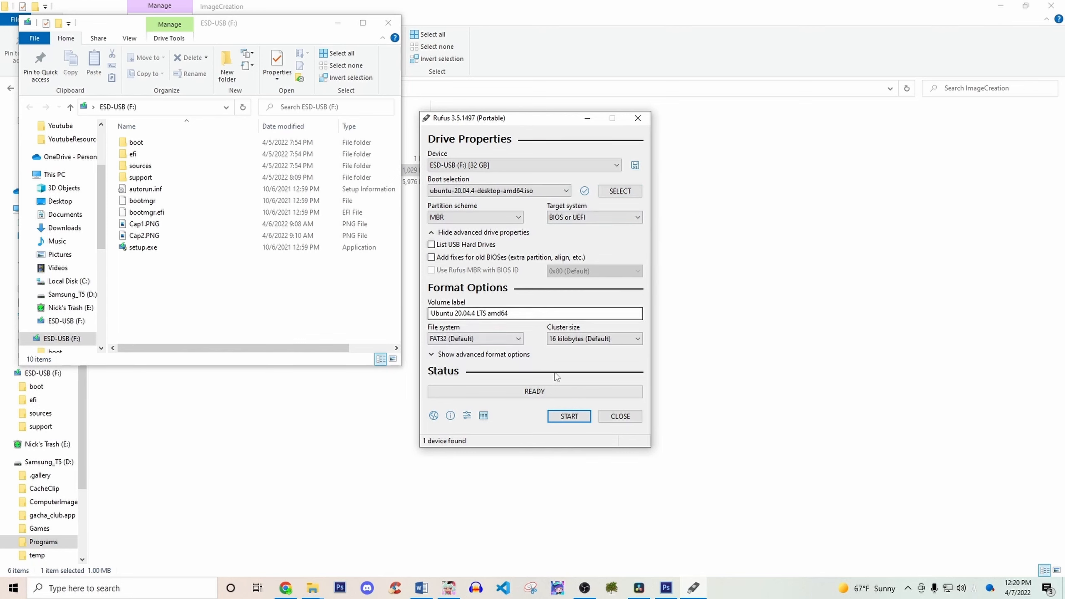
Start writing the Ubuntu image to ESD-USB (F:) in ISO Image mode, allowing the Syslinux download and the erasure of the drive.
click(586, 419)
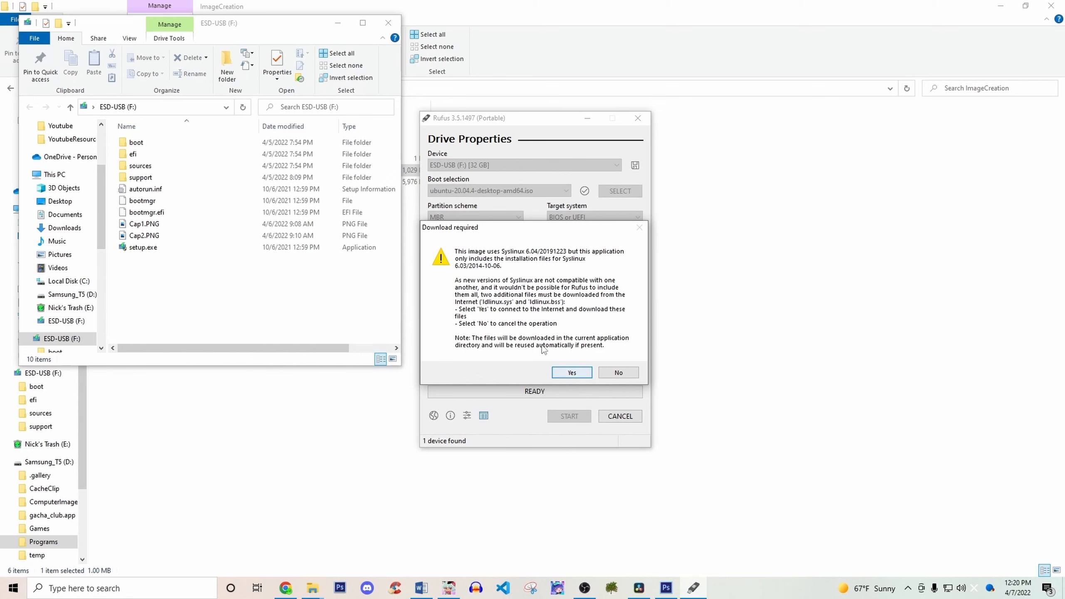
click(569, 373)
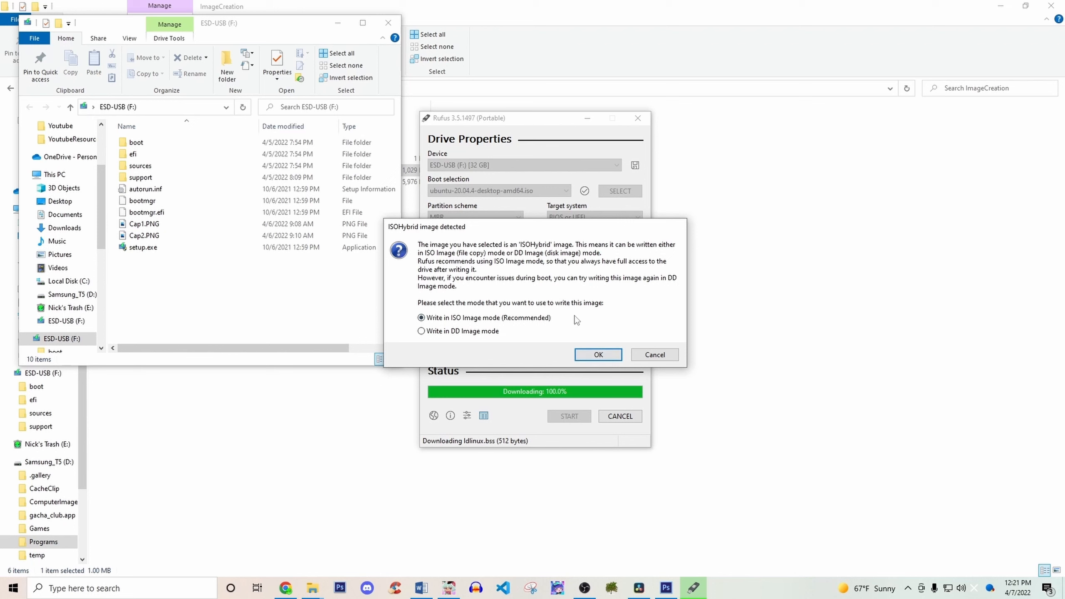
click(603, 354)
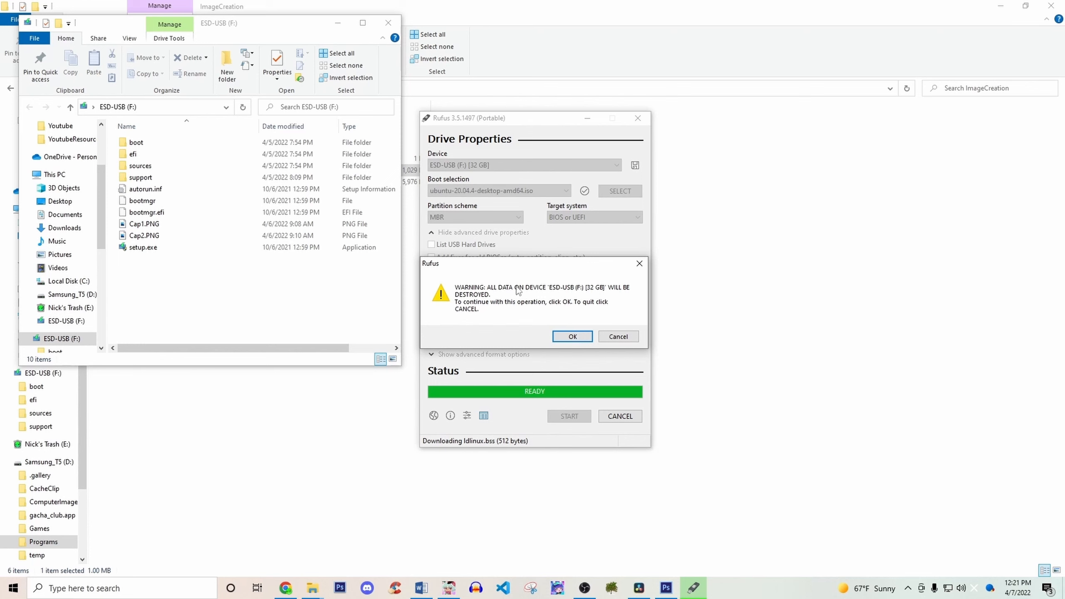
click(573, 338)
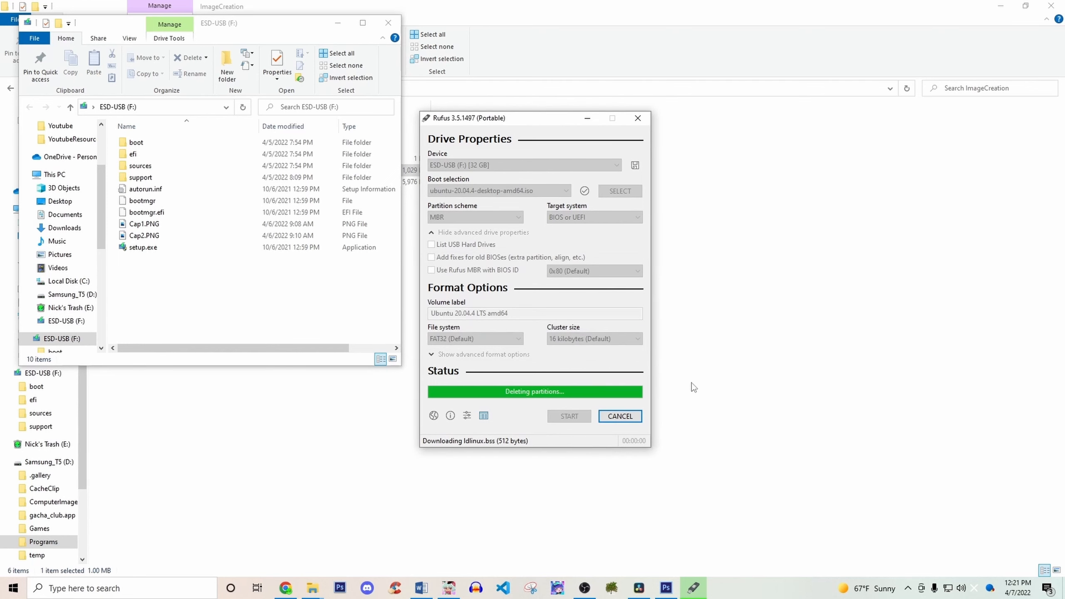